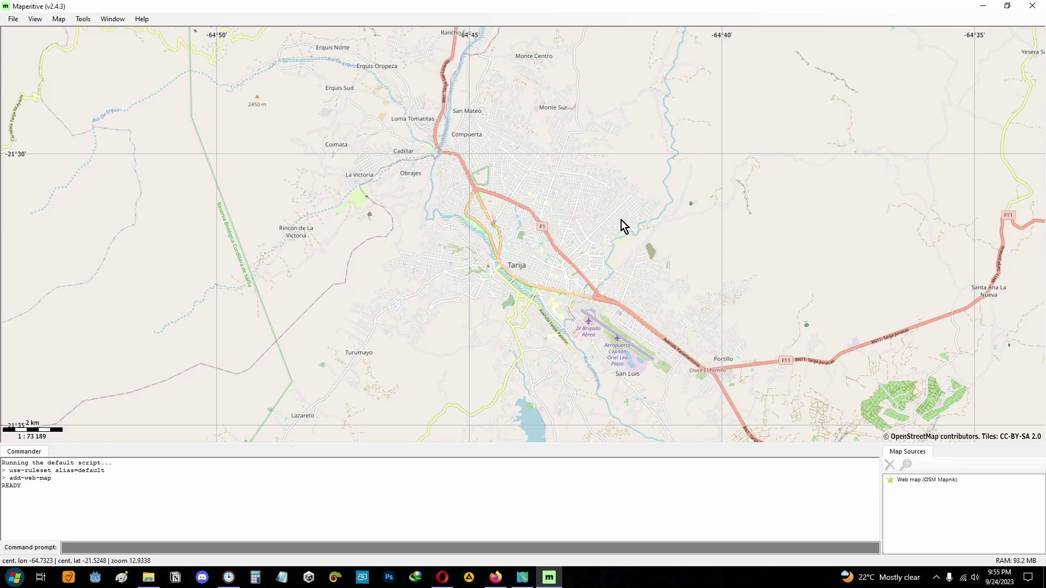
# - Pan the OSM Mapnik web map so Tarija sits near the centre
pyautogui.moveTo(621, 220); pyautogui.dragTo(537, 225)
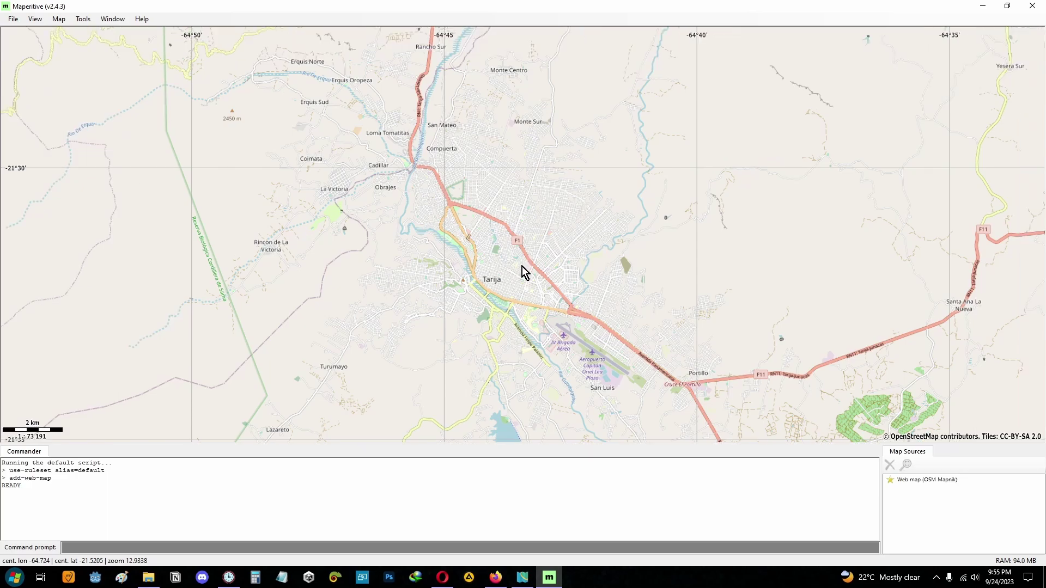
# - Enter set-geo-bounds at Maperitive's command prompt, then bring up the bboxfinder page of Tarija
pyautogui.click(175, 546)
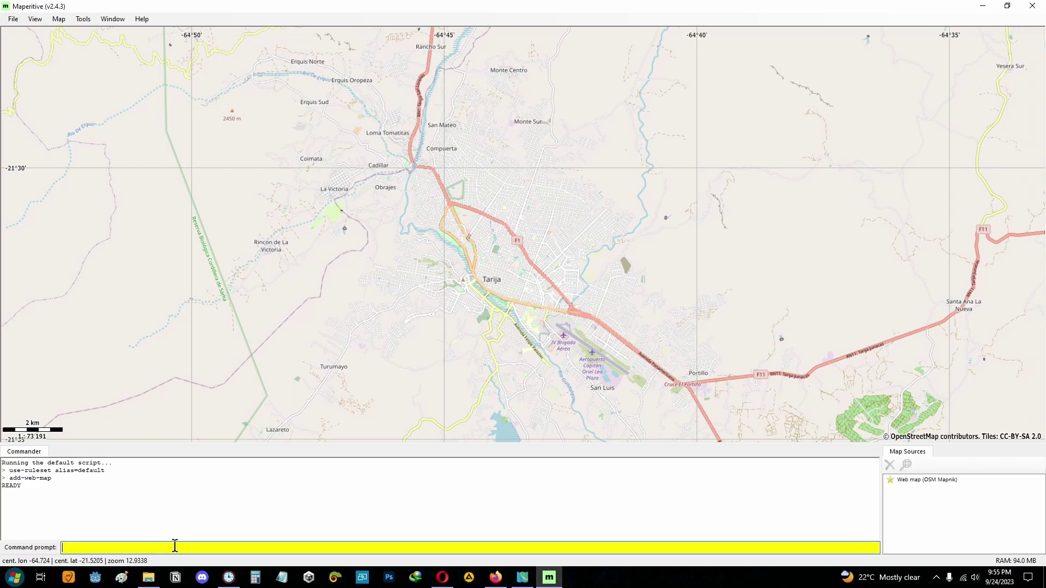
pyautogui.write('set-geo-bounds')
pyautogui.hotkey('alt', 'Tab')
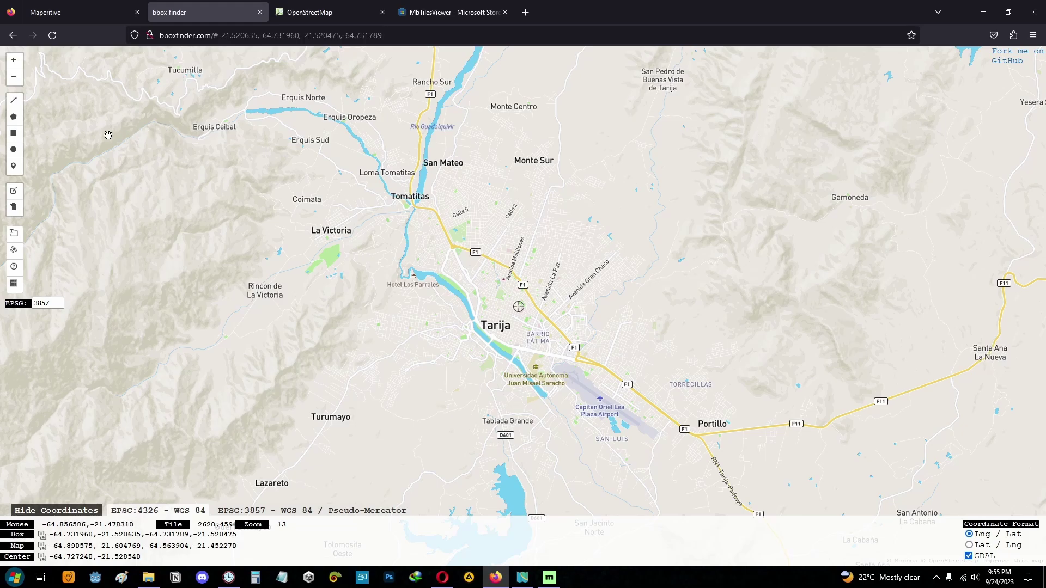
# - Draw a box around central Tarija and copy its coordinates -64.787064,-21.560393,-64.686298,-21.479268
pyautogui.click(12, 138)
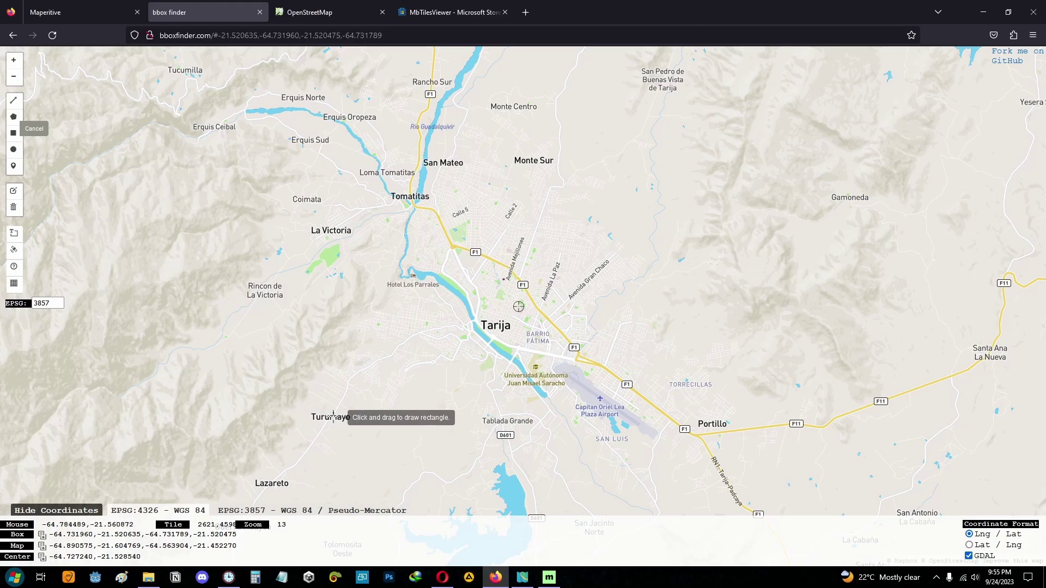
pyautogui.moveTo(328, 414)
pyautogui.mouseDown()
pyautogui.moveTo(763, 56)
pyautogui.moveTo(641, 150)
pyautogui.moveTo(656, 147)
pyautogui.moveTo(648, 139)
pyautogui.mouseUp()
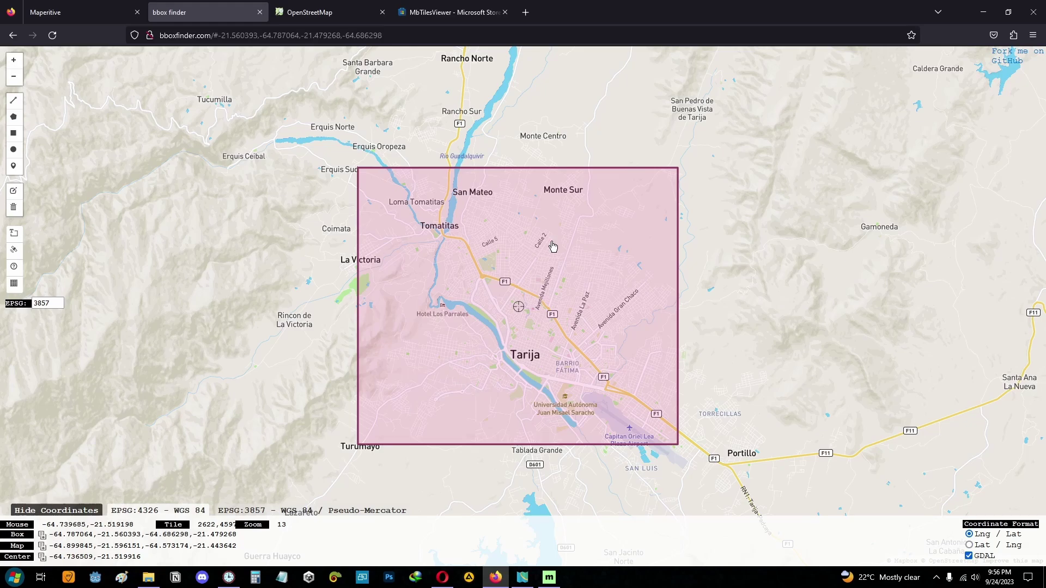
pyautogui.moveTo(237, 534); pyautogui.dragTo(50, 536)
pyautogui.press('cmd+c')
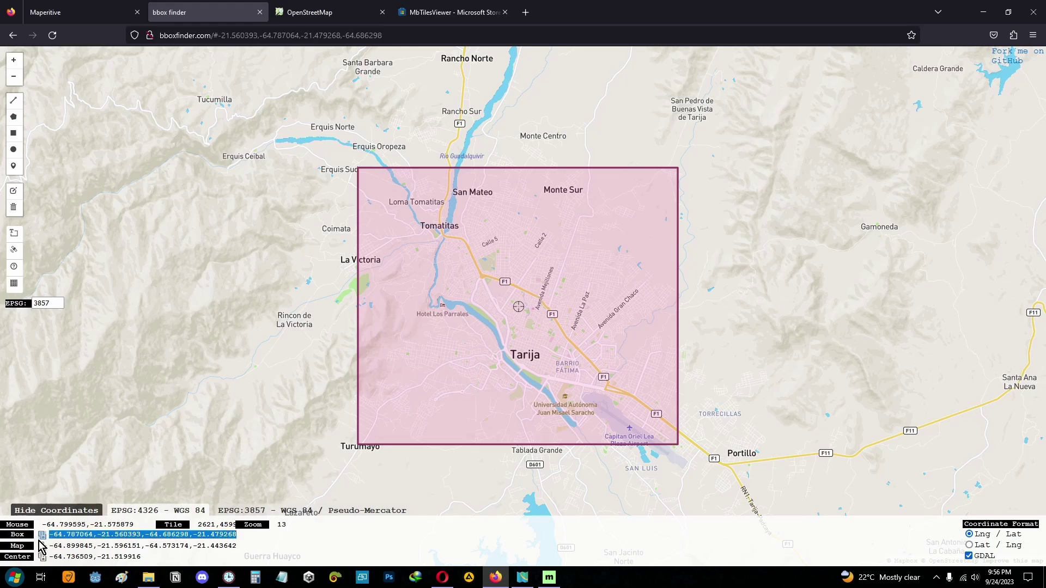
pyautogui.hotkey('alt', 'Tab')
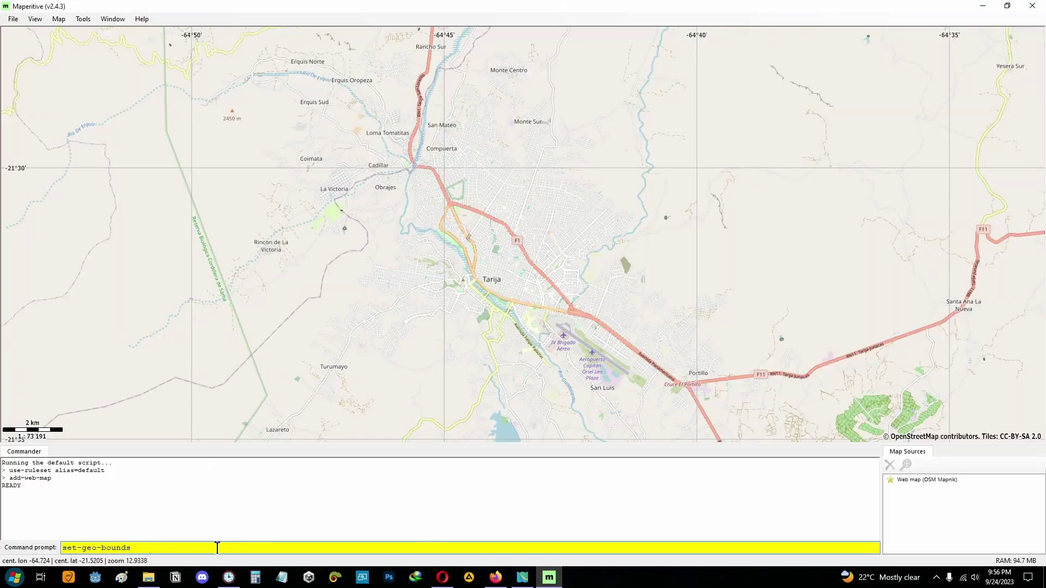
# - Paste the Tarija coordinates into set-geo-bounds, run it, then start a generate-mbtiles command
pyautogui.rightClick(216, 548)
pyautogui.click(274, 448)
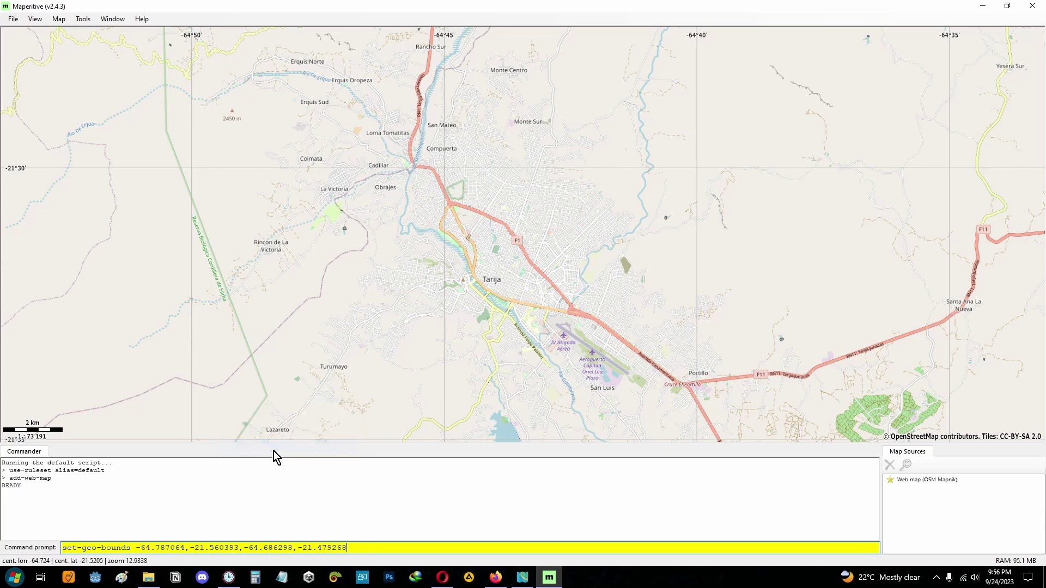
pyautogui.press('Return')
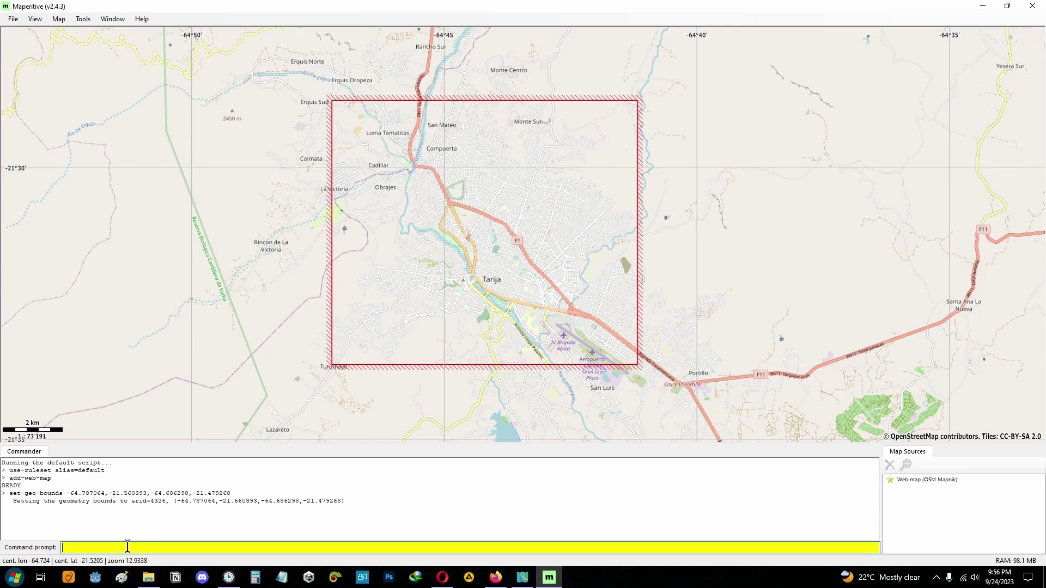
pyautogui.write('generate-mbtilesb')
# - Compare how Tarija looks at zoom levels 13 to 15 on the OpenStreetMap website
pyautogui.click(494, 581)
pyautogui.click(307, 12)
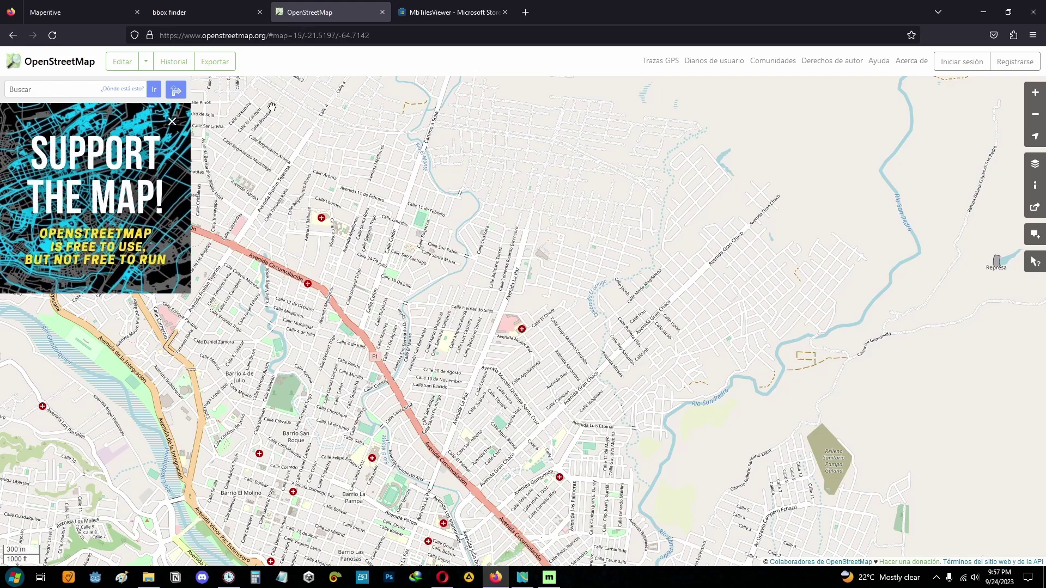
pyautogui.scroll(-1, 430, 379)
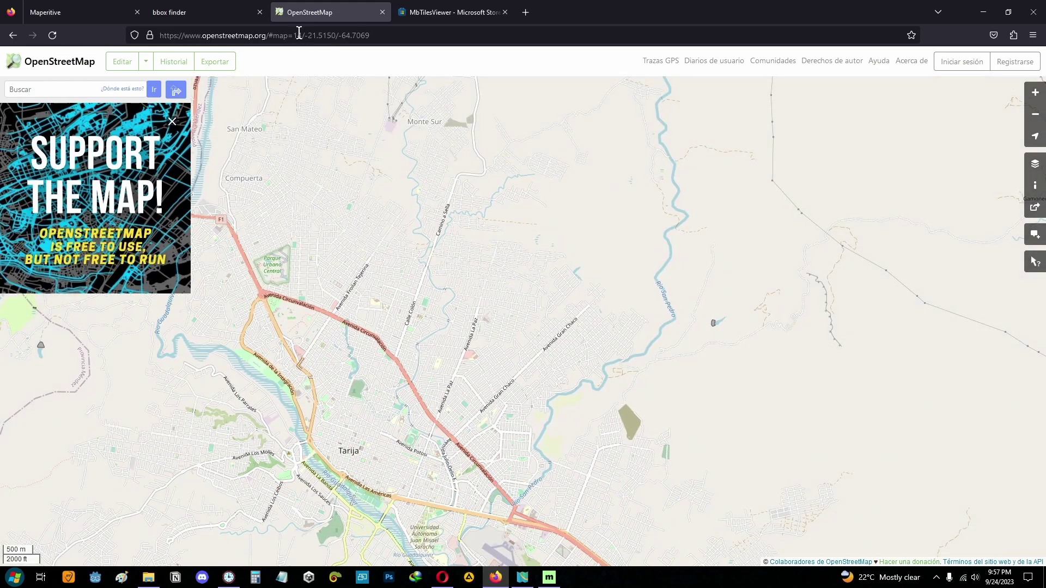
pyautogui.scroll(-1, 392, 289)
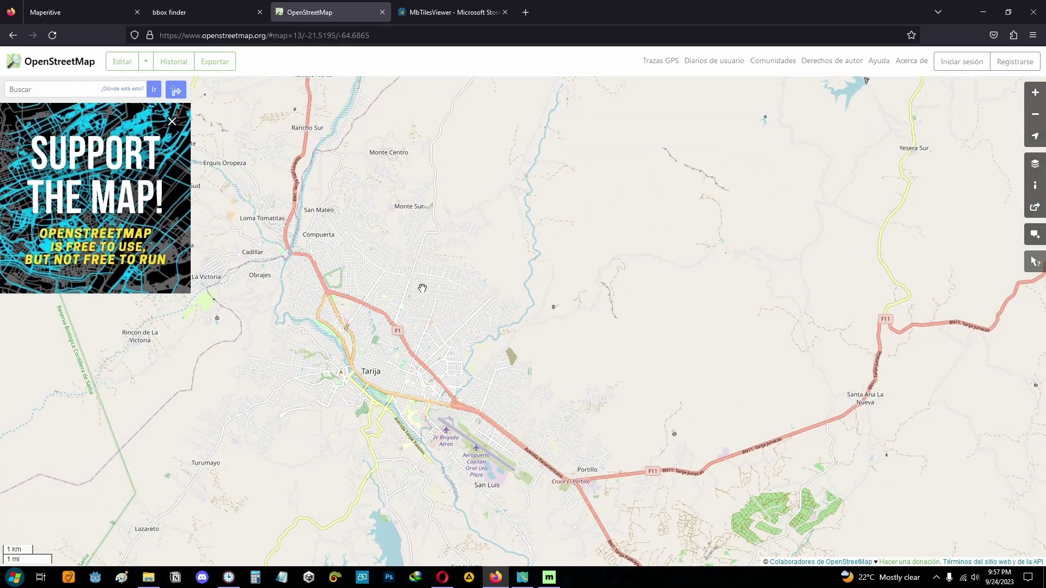
pyautogui.moveTo(420, 284); pyautogui.dragTo(574, 294)
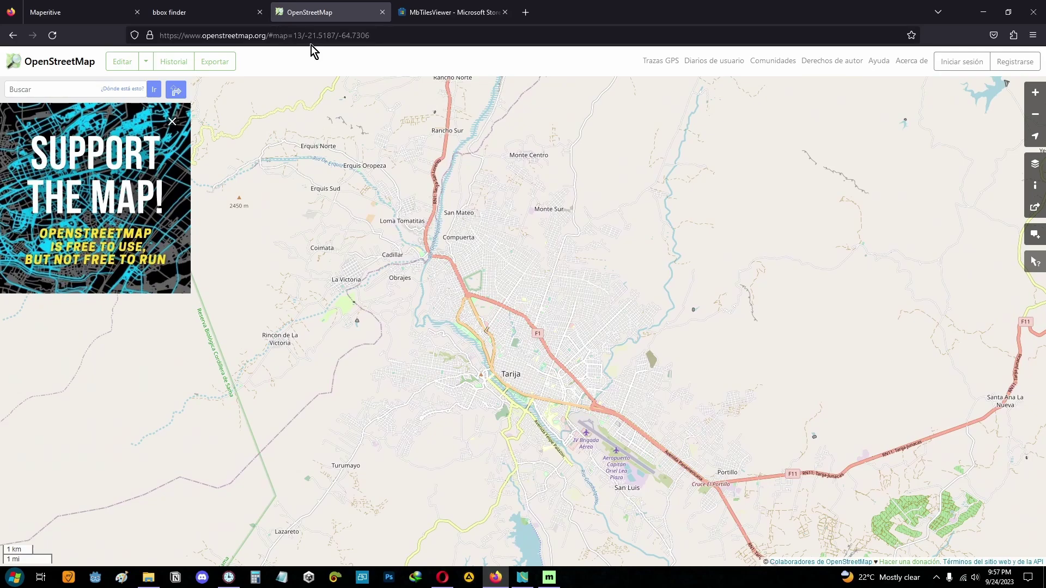
pyautogui.scroll(1, 531, 268)
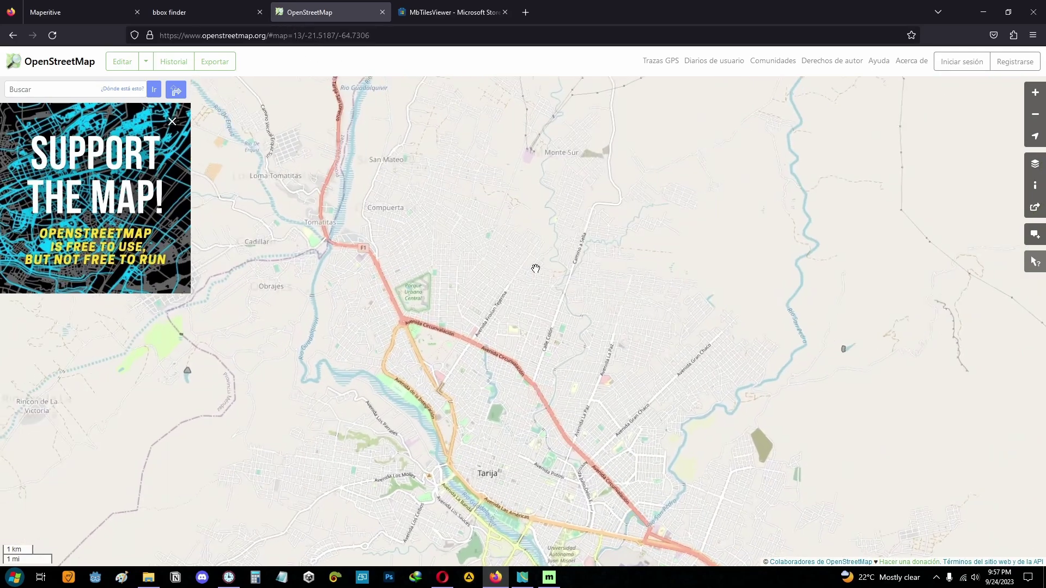
pyautogui.scroll(1, 523, 313)
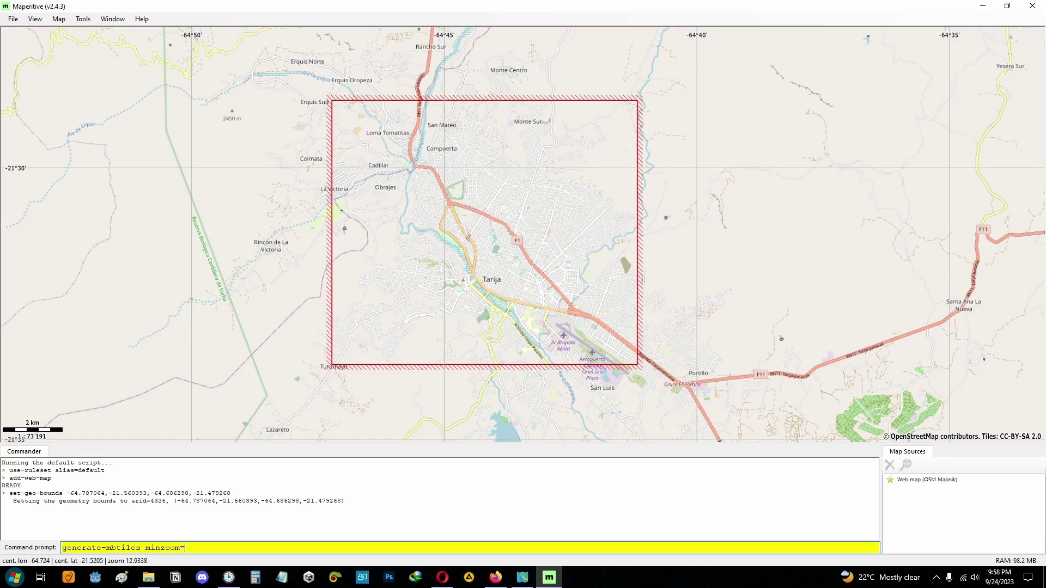
# - Run generate-mbtiles with minzoom=13 maxzoom=18, producing 141 tiles
pyautogui.write('13 maxzoom=15')
pyautogui.press('BackSpace')
pyautogui.write('8')
pyautogui.press('Return')
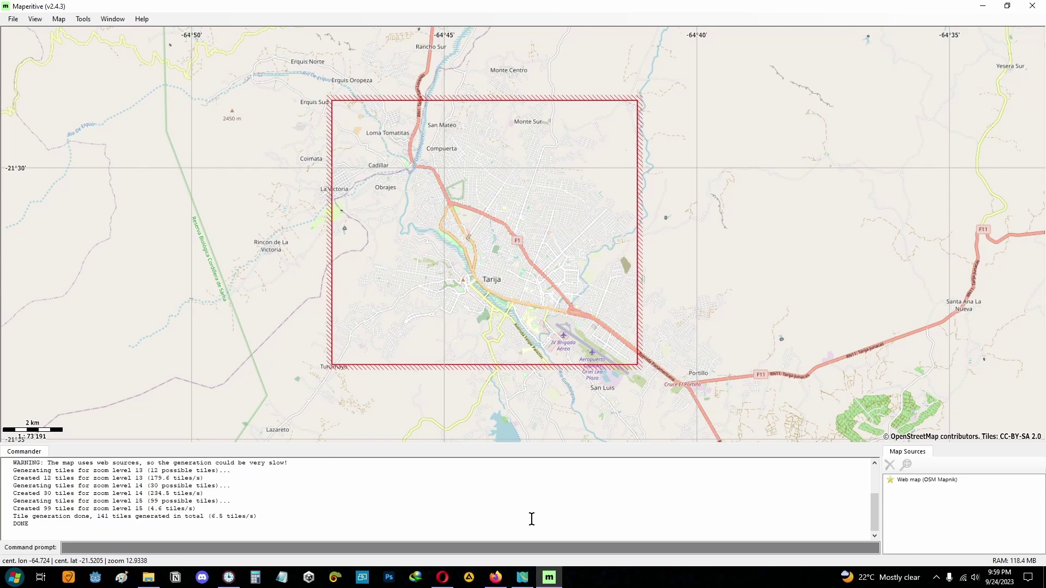
pyautogui.click(148, 578)
# - Confirm map.mbtiles (3,293 KB) exists in Maperitive's Tiles folder
pyautogui.doubleClick(116, 71)
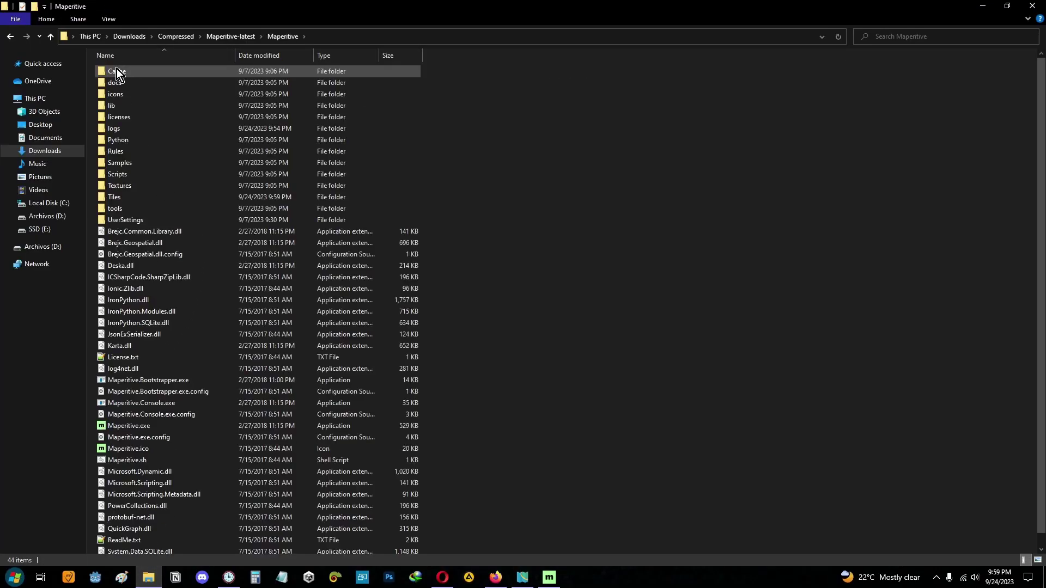
pyautogui.doubleClick(112, 198)
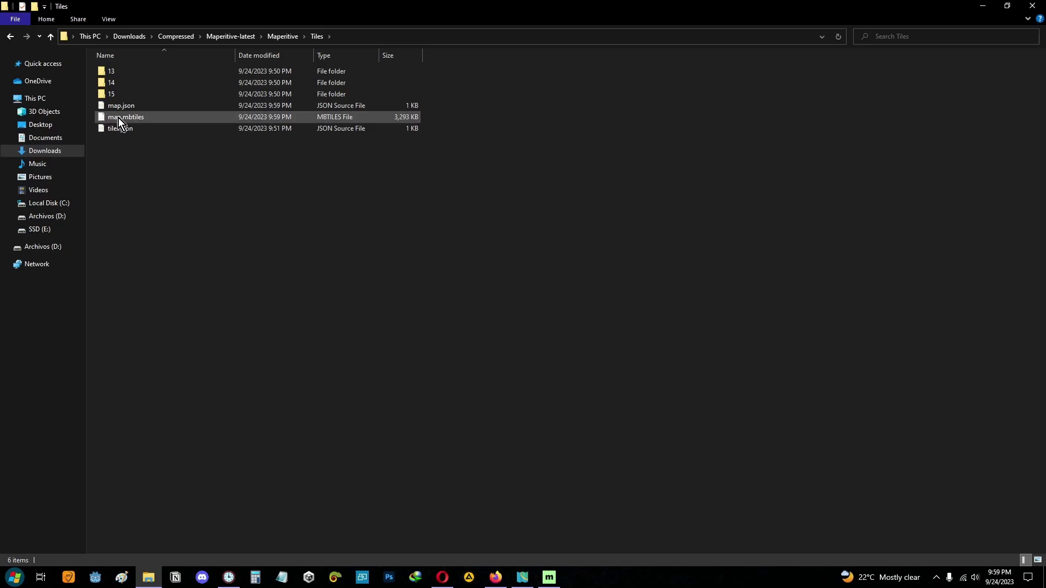
pyautogui.click(158, 118)
pyautogui.click(281, 148)
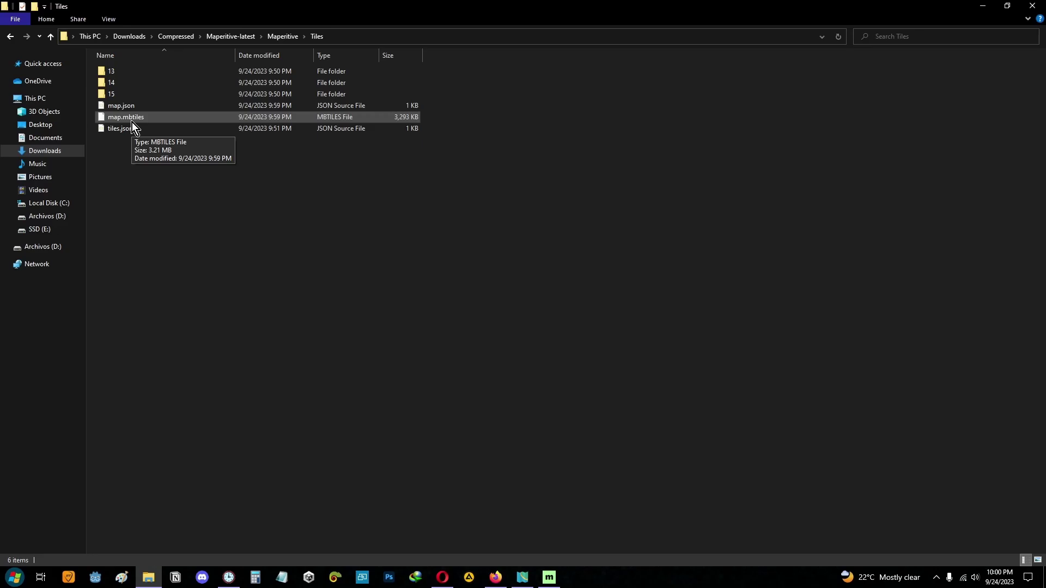
pyautogui.click(495, 577)
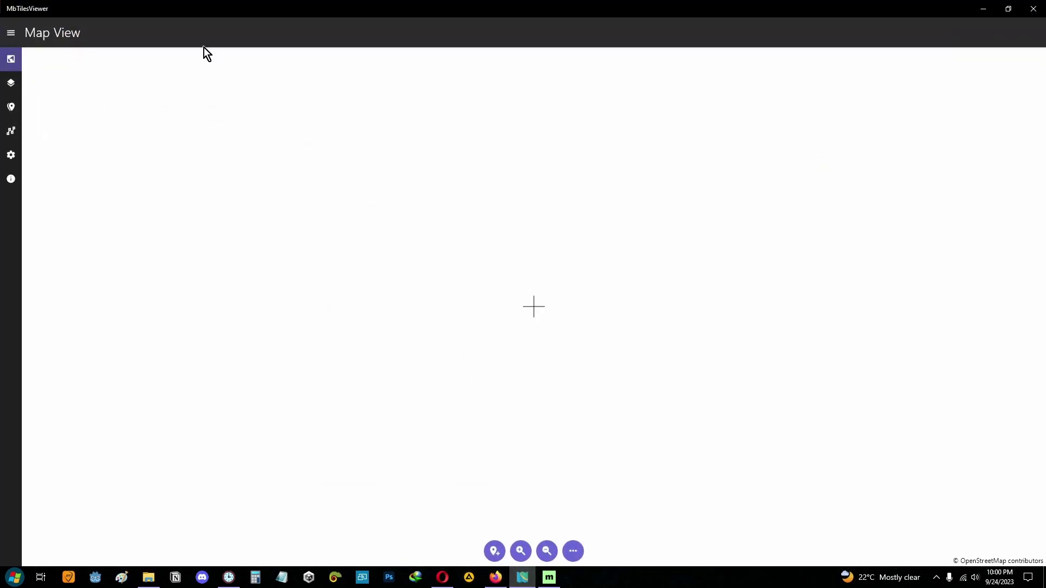
# - Add map.mbtiles from the Tiles folder to MbTilesViewer's Choose Map list
pyautogui.click(11, 84)
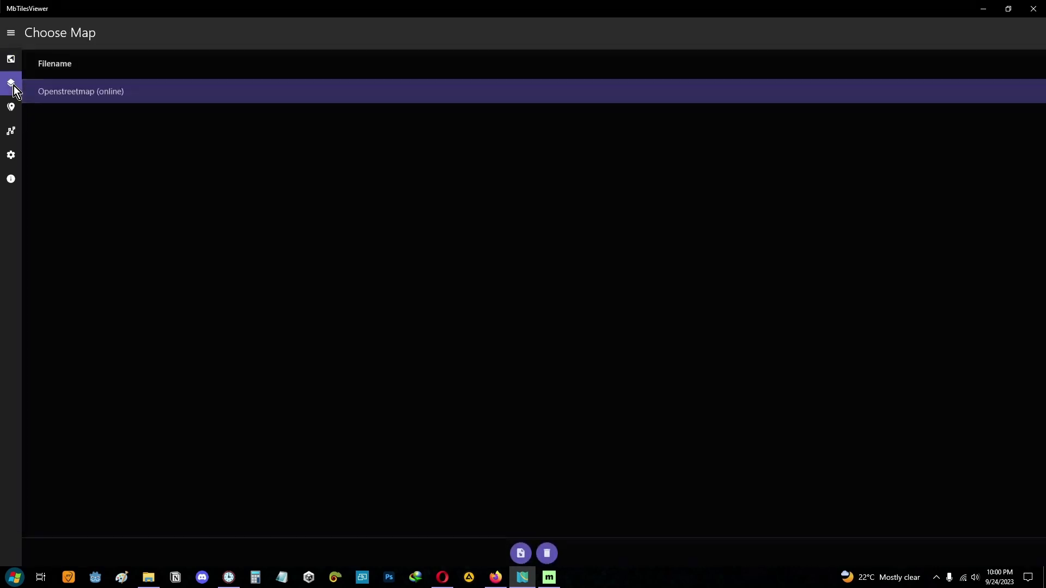
pyautogui.click(521, 551)
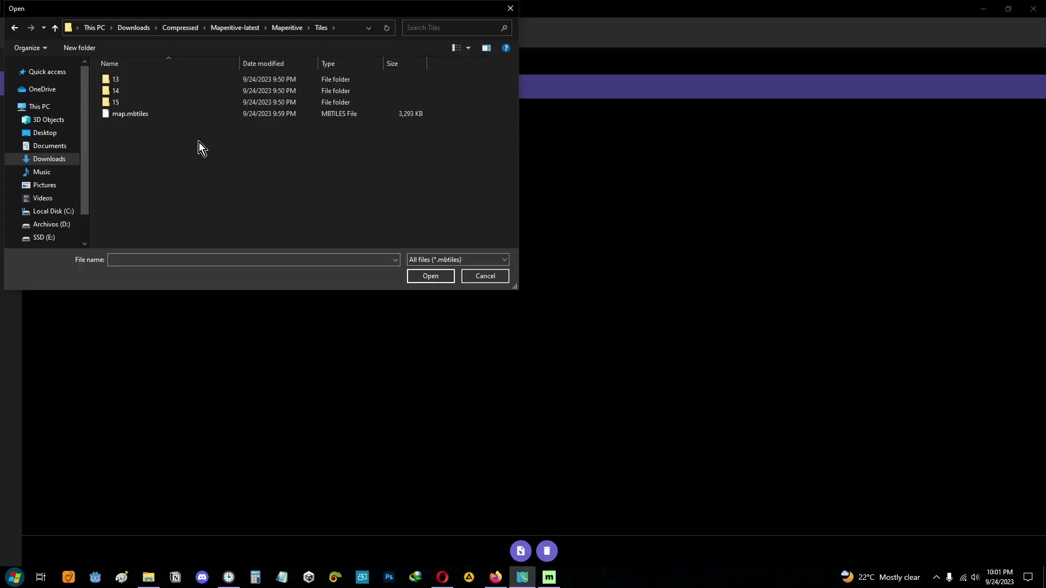
pyautogui.click(134, 119)
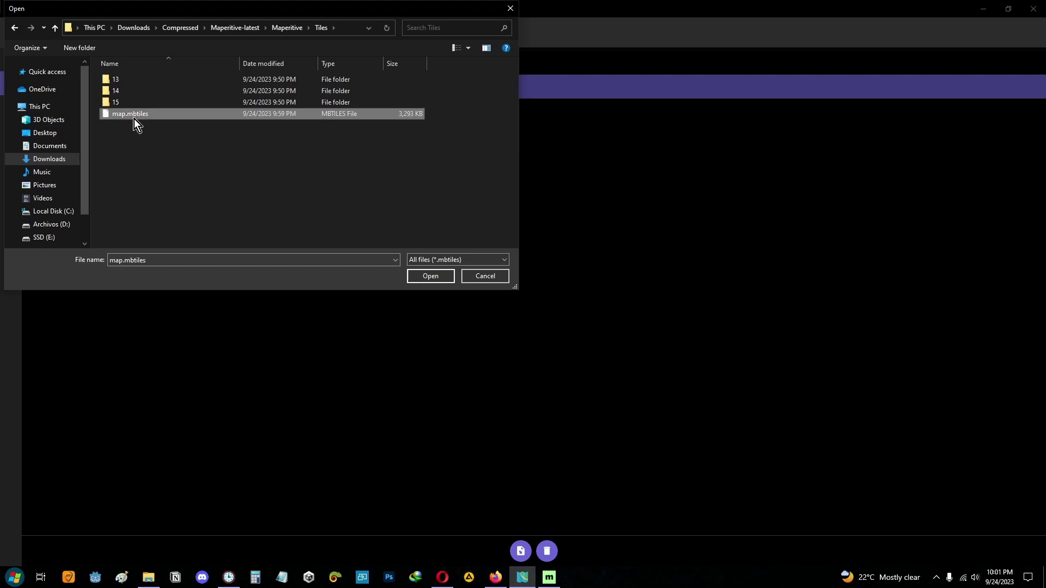
pyautogui.click(429, 277)
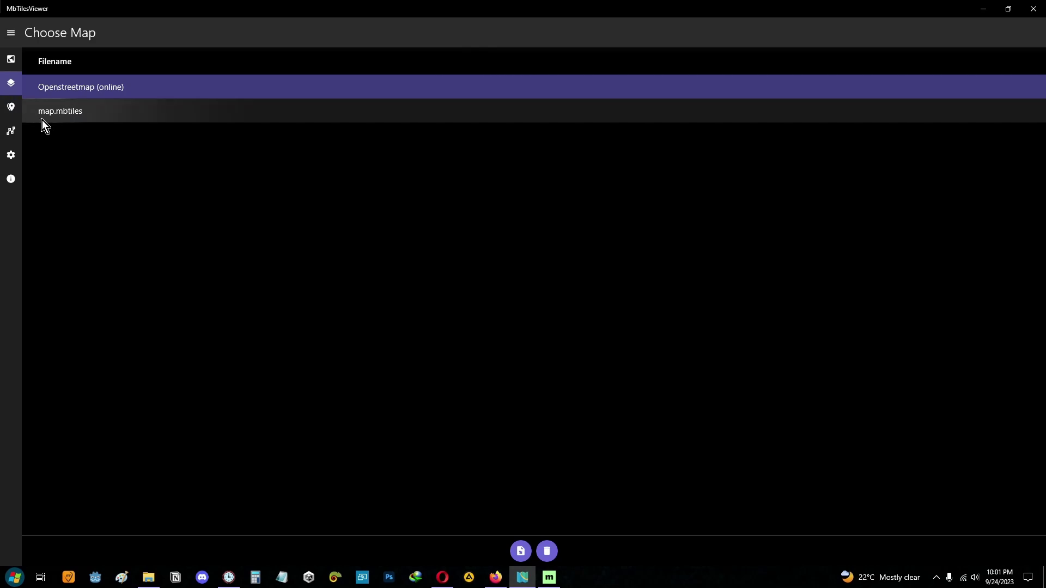
# - Select map.mbtiles and browse central Tarija's streets on the offline map
pyautogui.click(87, 114)
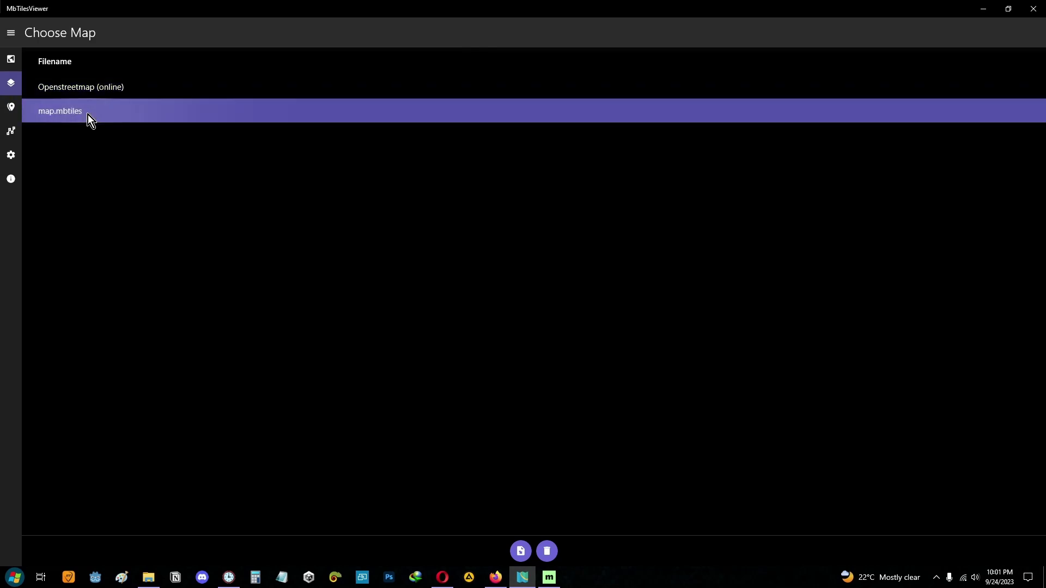
pyautogui.click(11, 59)
pyautogui.moveTo(585, 236); pyautogui.dragTo(550, 195)
pyautogui.scroll(3, 539, 305)
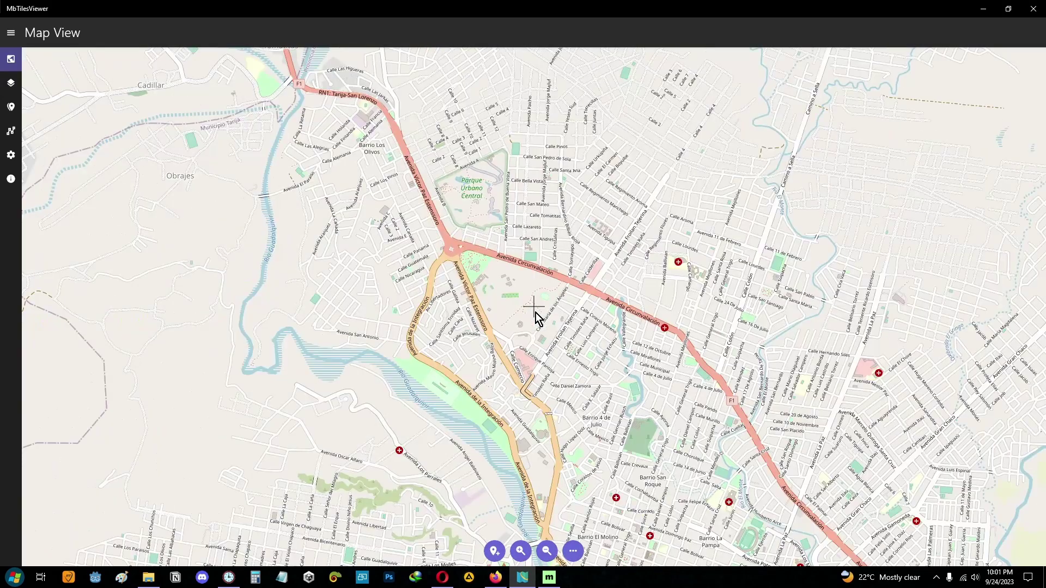
pyautogui.scroll(-3, 578, 297)
pyautogui.scroll(3, 575, 301)
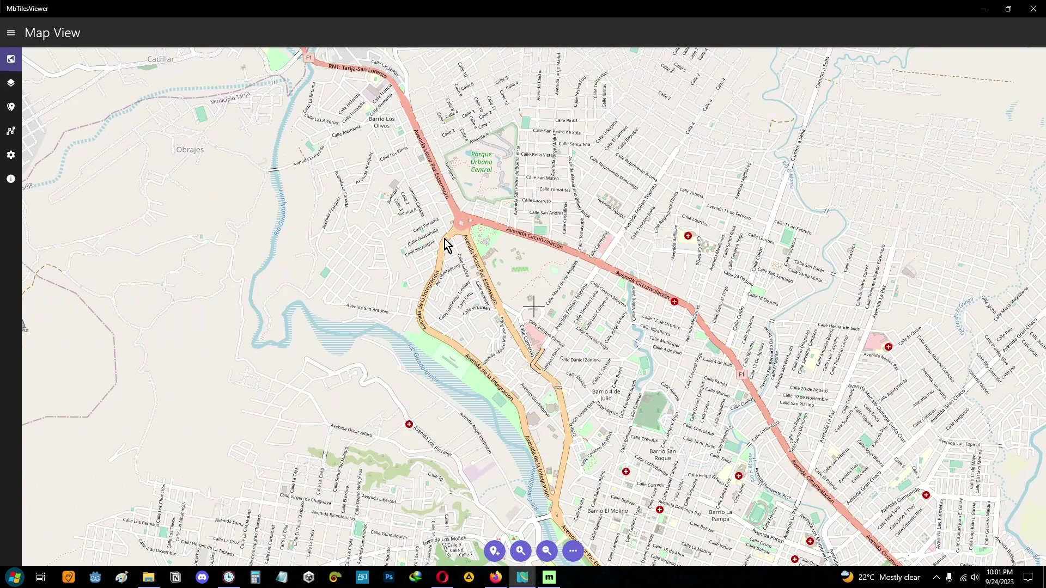